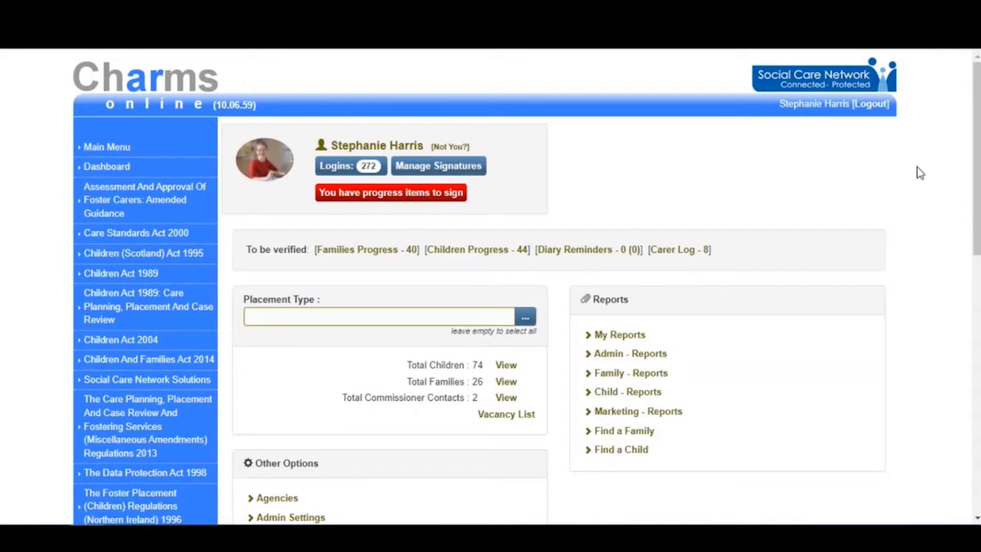
Open the Outcomes Tracker from the other options on the main page.
{"action": "left_click_drag", "start_coordinate": [974, 169], "coordinate": [975, 333]}
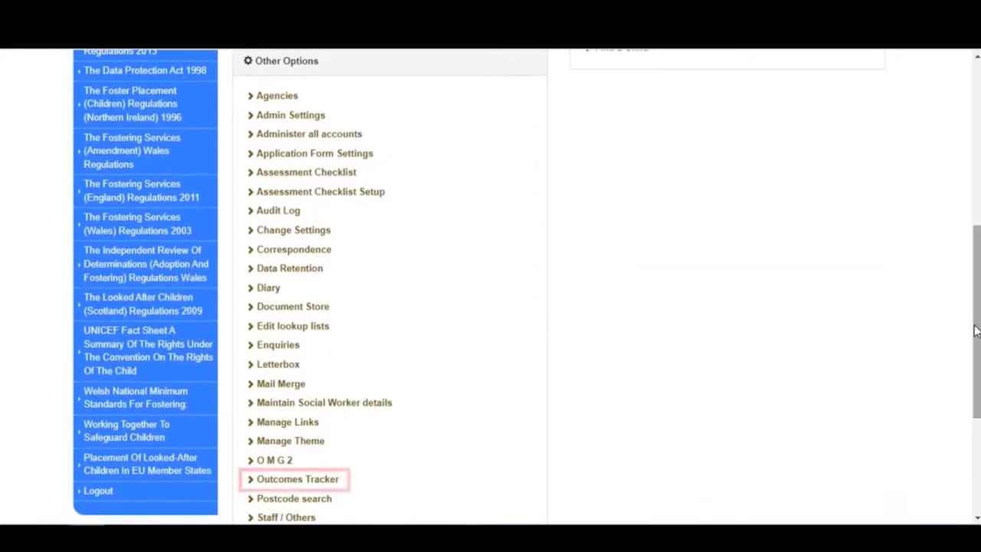
{"action": "left_click", "coordinate": [354, 481]}
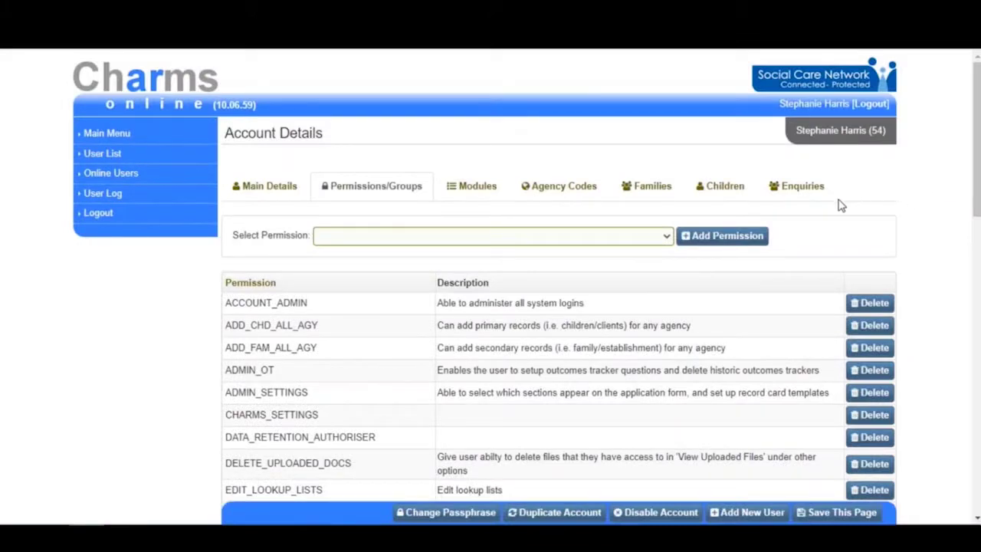
Select the OUTCOMES_TRACKER permission for the user account and add it.
{"action": "left_click", "coordinate": [596, 232]}
{"action": "scroll", "coordinate": [579, 288], "scroll_direction": "down", "scroll_amount": 5}
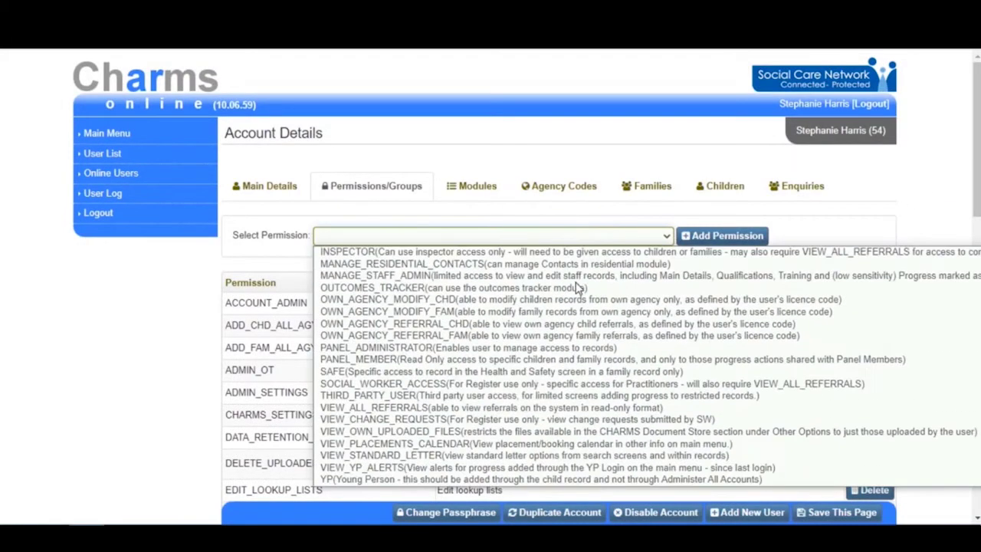
{"action": "left_click", "coordinate": [565, 290]}
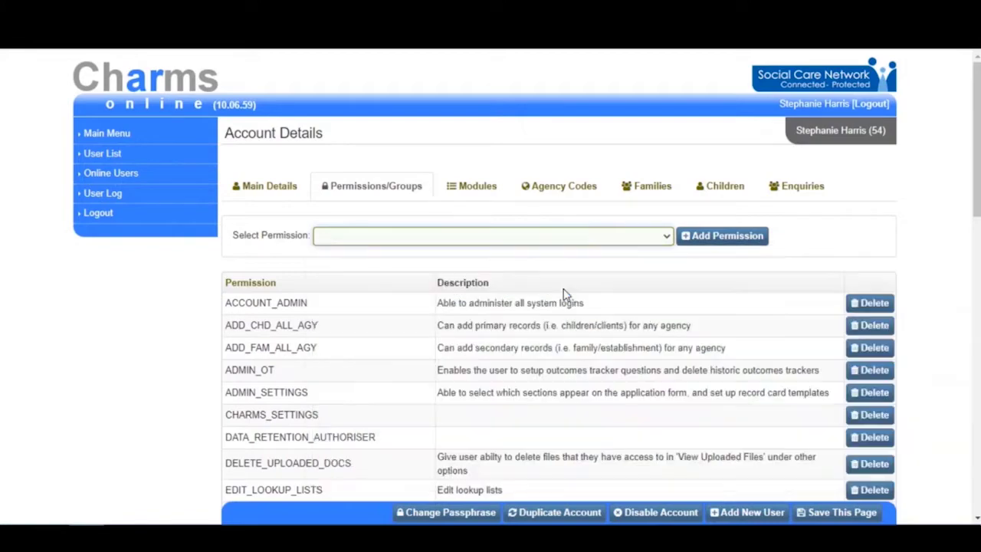
{"action": "left_click", "coordinate": [723, 238]}
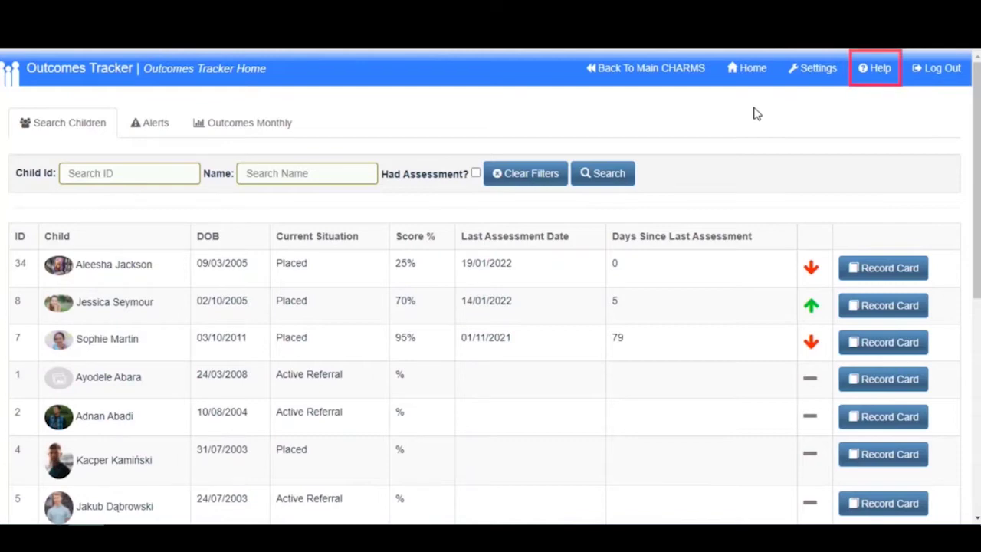
Consult the Outcomes Tracker help and preview the children list filtered to those who had an assessment, removing the filter again.
{"action": "left_click", "coordinate": [881, 74]}
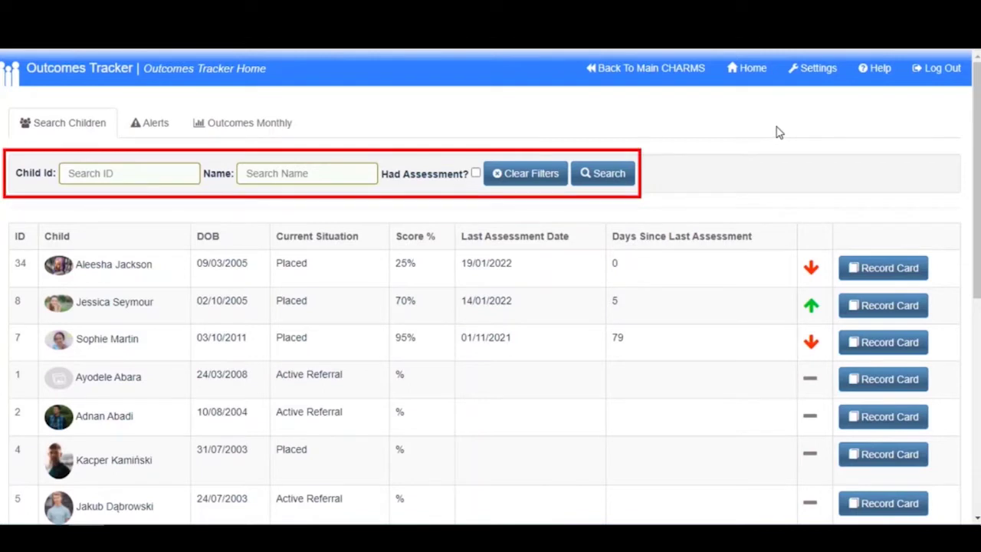
{"action": "left_click", "coordinate": [475, 174]}
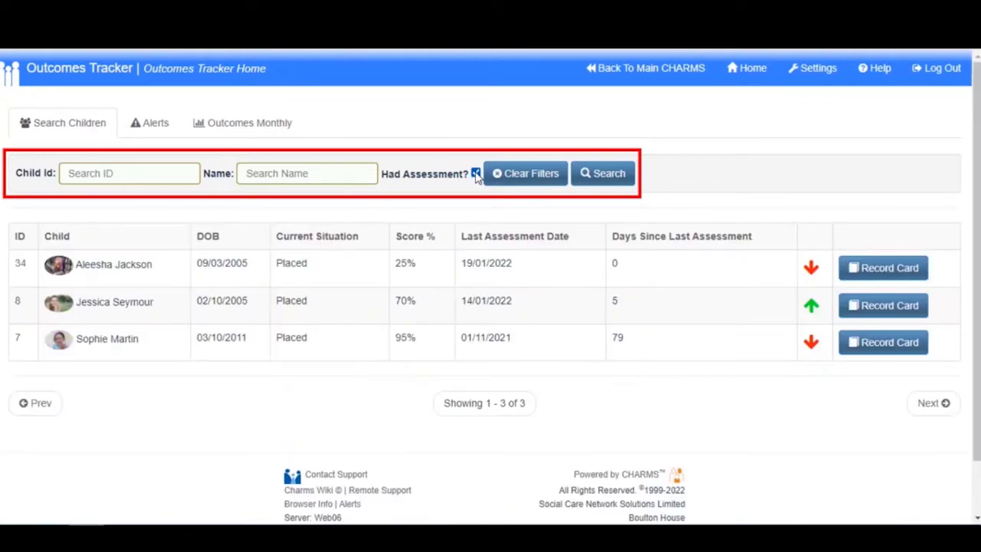
{"action": "left_click", "coordinate": [475, 173]}
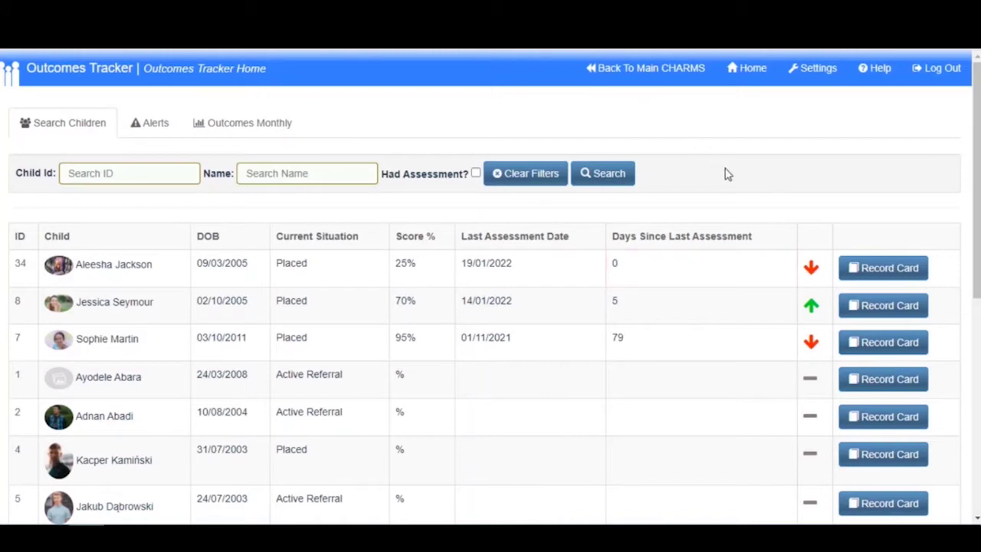
Check the score trend indicators and sort the children list by score percentage, highest first.
{"action": "mouse_move", "coordinate": [812, 316]}
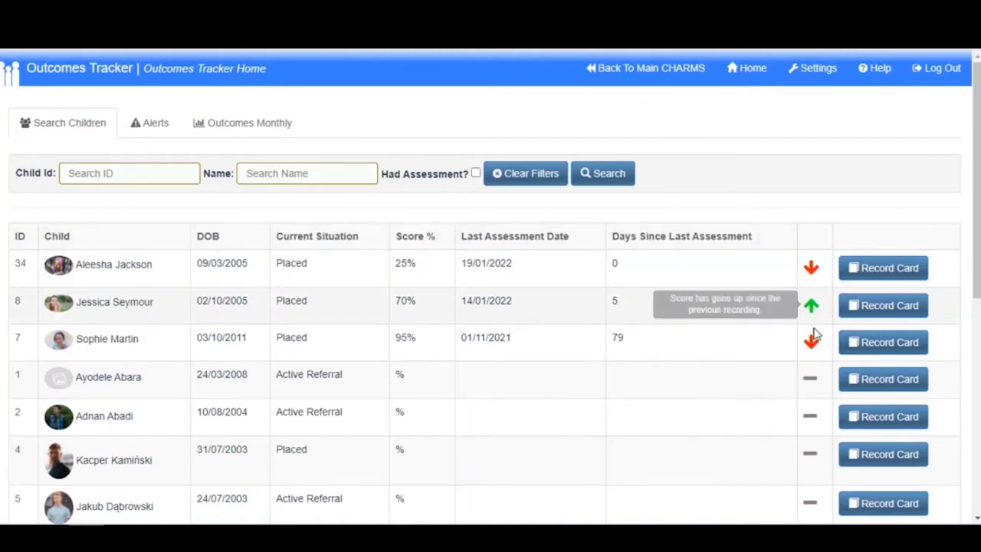
{"action": "mouse_move", "coordinate": [818, 383]}
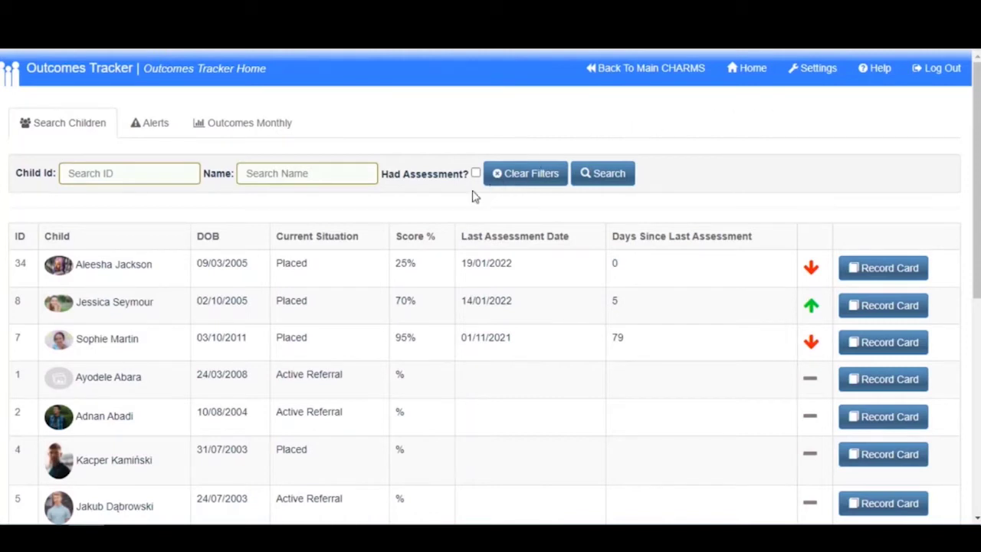
{"action": "left_click", "coordinate": [414, 236]}
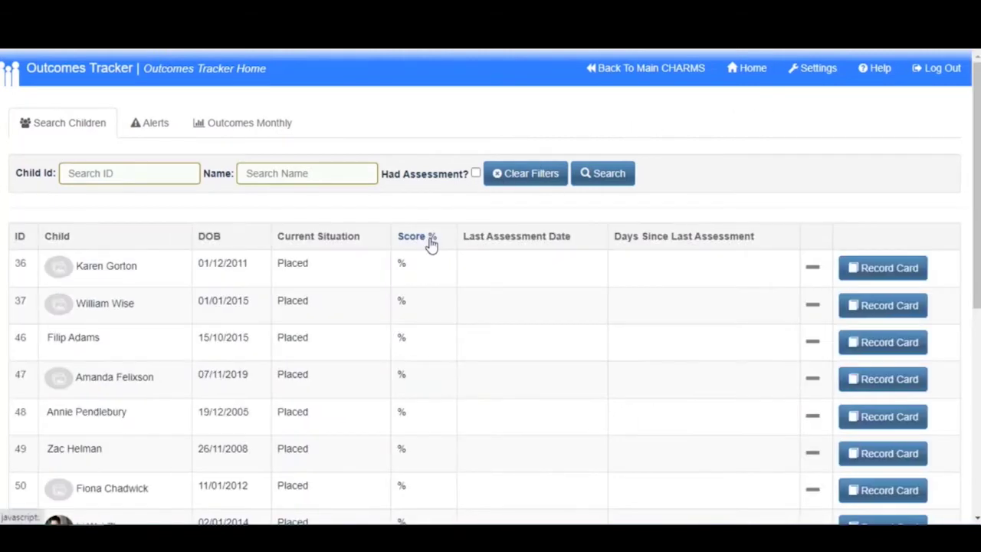
{"action": "left_click", "coordinate": [431, 240]}
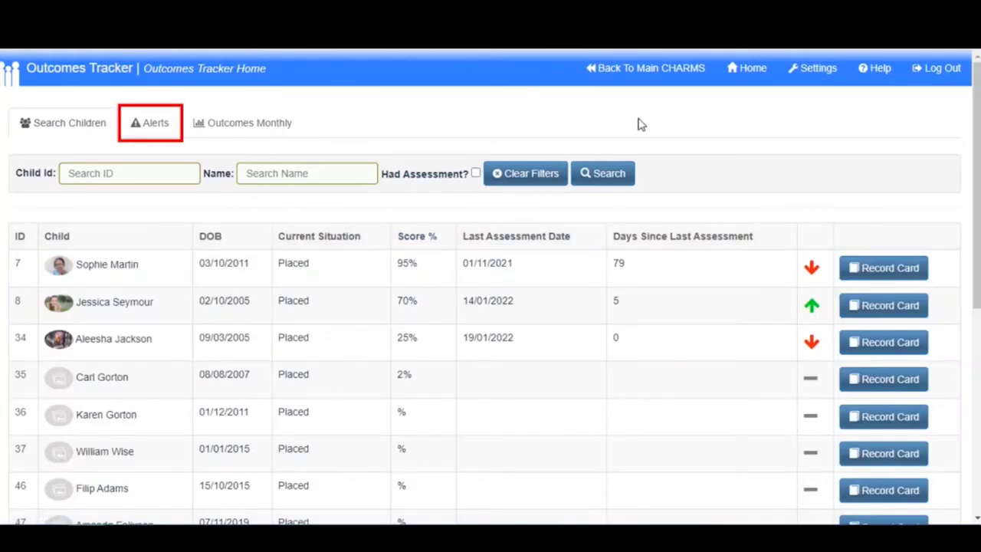
View the alert listing currently placed children whose last outcomes assessment score has decreased, and close the list.
{"action": "left_click", "coordinate": [137, 127]}
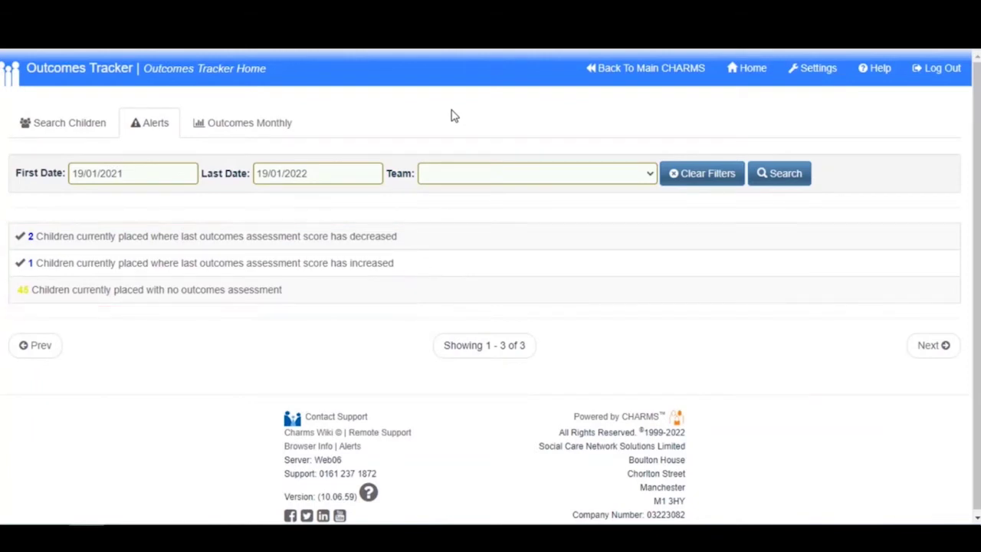
{"action": "left_click", "coordinate": [280, 240]}
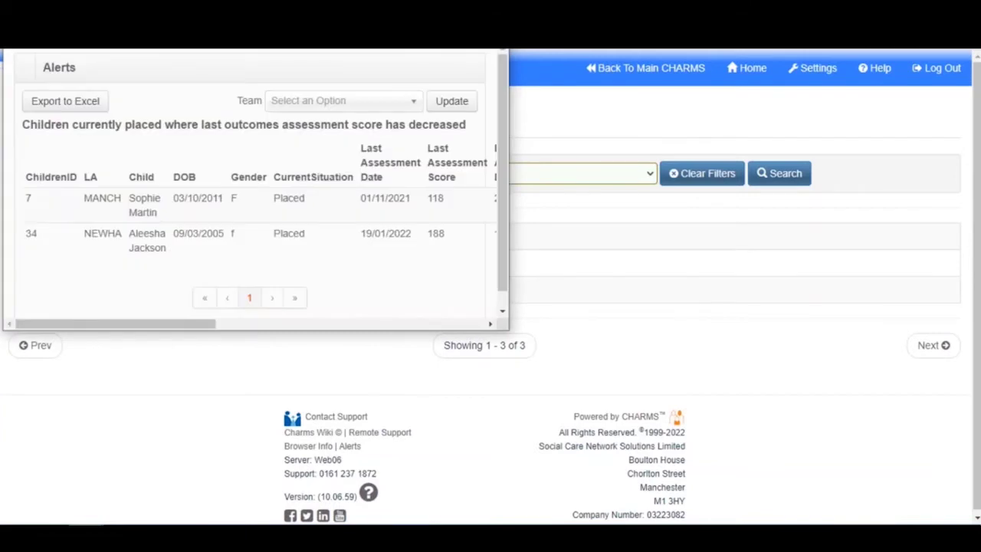
{"action": "left_click_drag", "start_coordinate": [343, 14], "coordinate": [448, 134]}
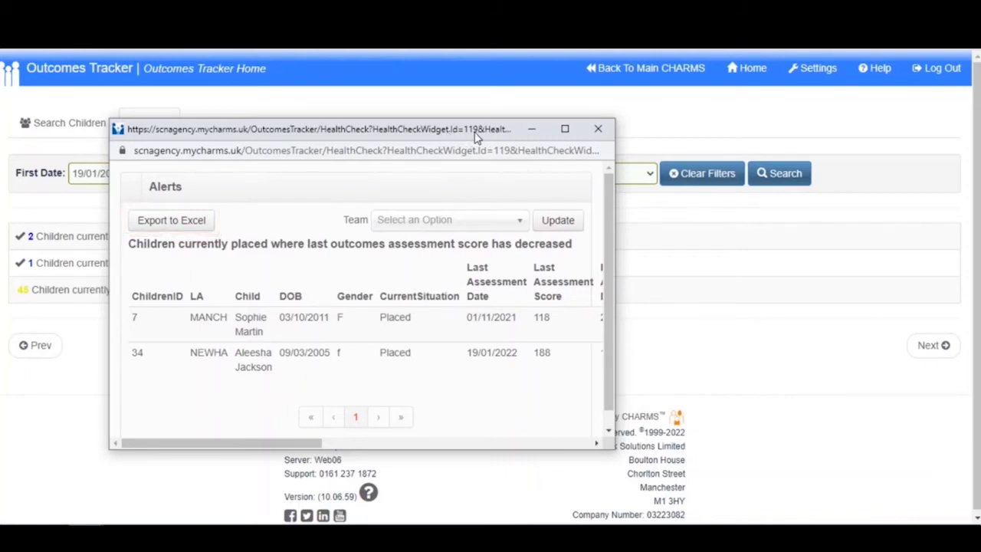
{"action": "left_click", "coordinate": [598, 129]}
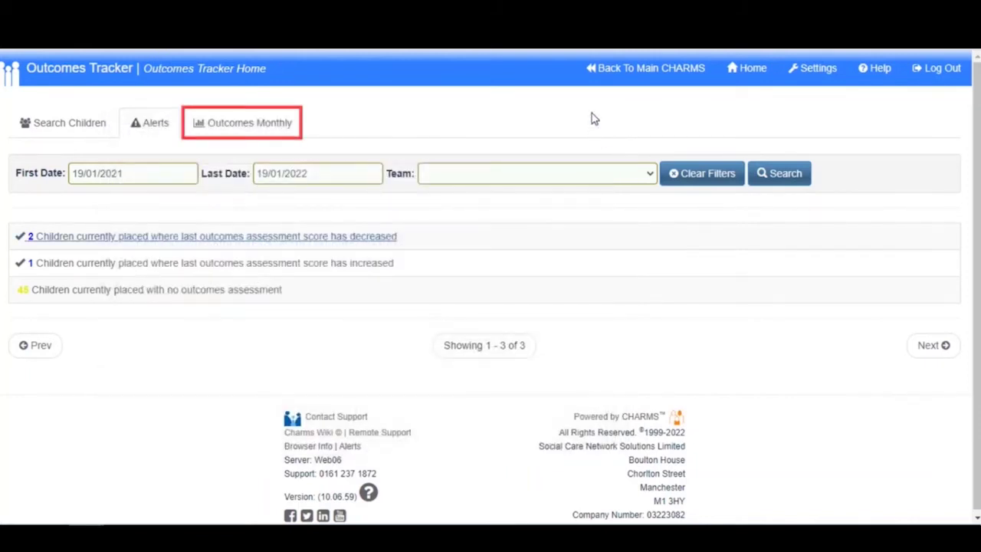
Review the chart of outcomes assessments completed each month.
{"action": "left_click", "coordinate": [282, 121]}
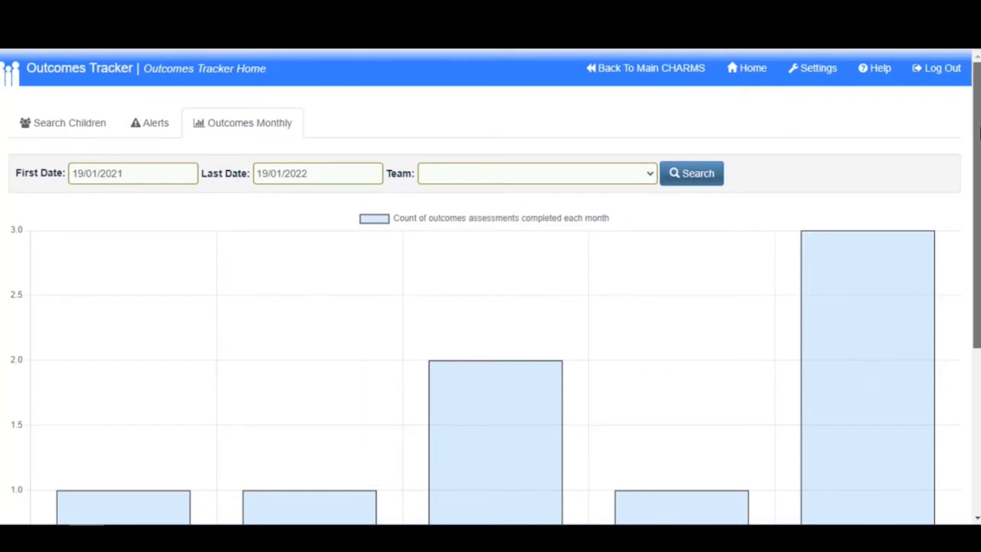
{"action": "scroll", "coordinate": [490, 306], "scroll_direction": "down", "scroll_amount": 3}
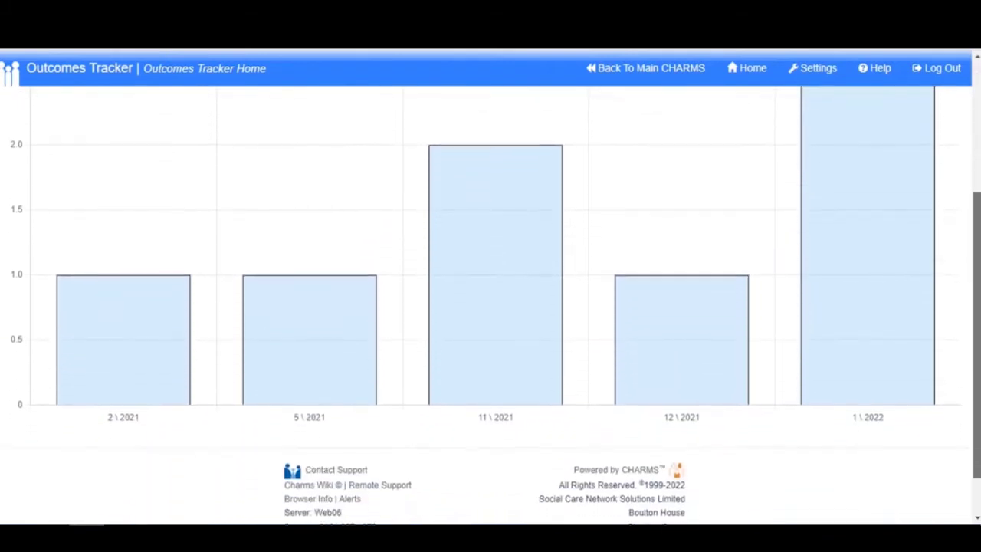
{"action": "scroll", "coordinate": [490, 306], "scroll_direction": "up", "scroll_amount": 3}
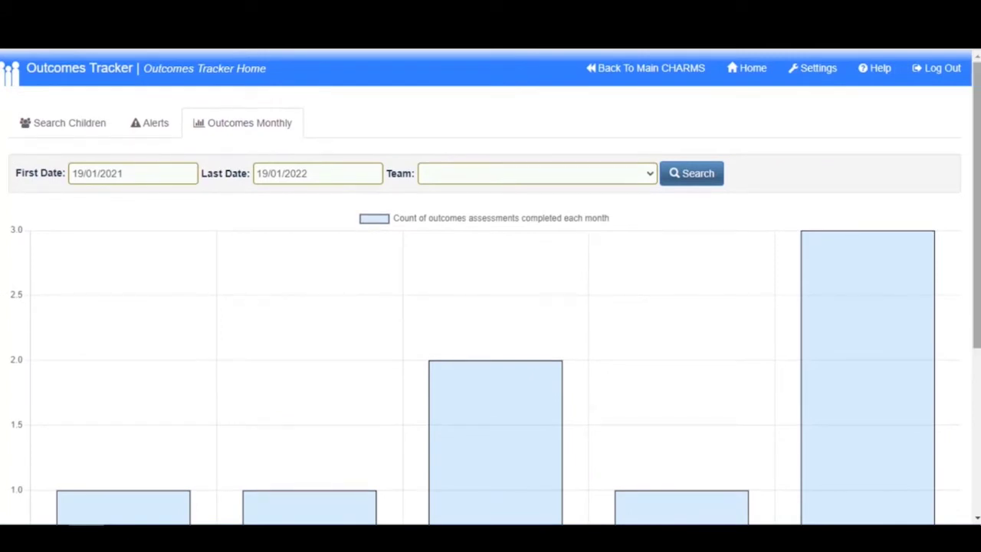
Open the tracker record of the child scoring 25% from the children list and review the current recordings by group.
{"action": "left_click", "coordinate": [88, 128]}
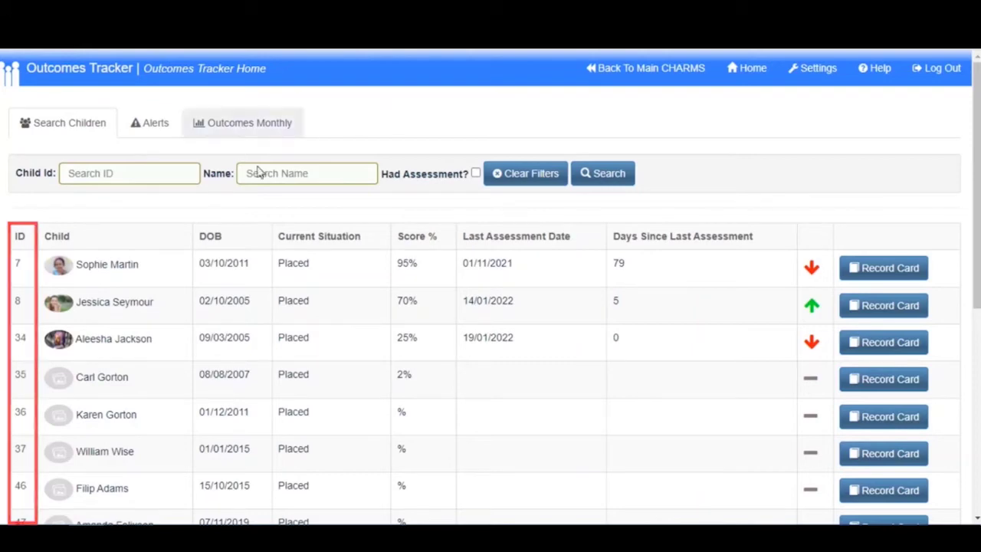
{"action": "left_click", "coordinate": [19, 341]}
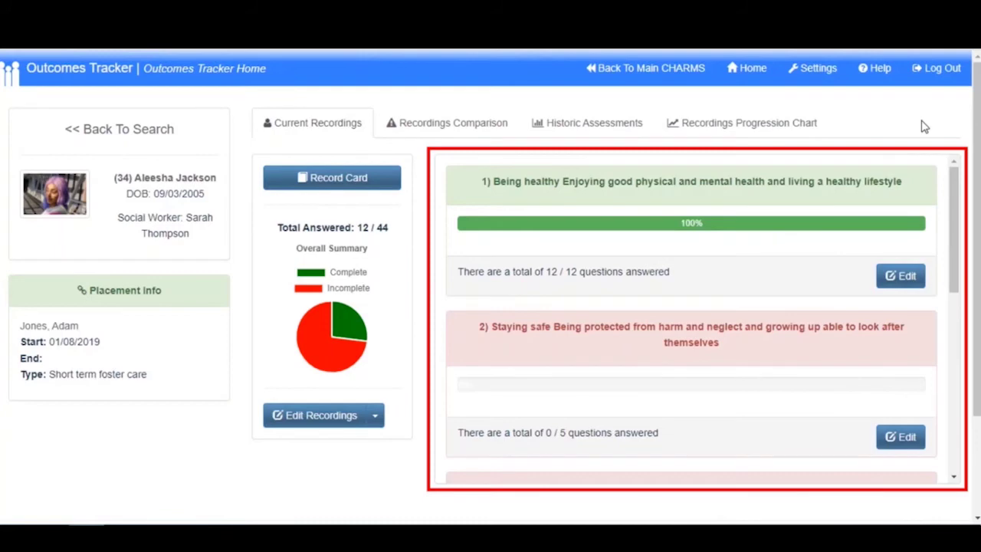
{"action": "scroll", "coordinate": [904, 195], "scroll_direction": "down", "scroll_amount": 5}
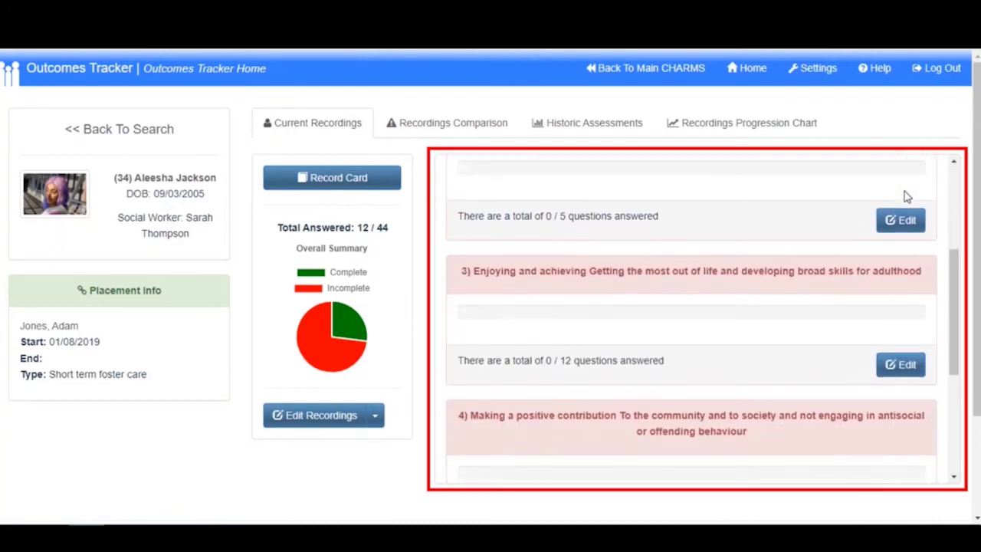
{"action": "scroll", "coordinate": [885, 207], "scroll_direction": "up", "scroll_amount": 5}
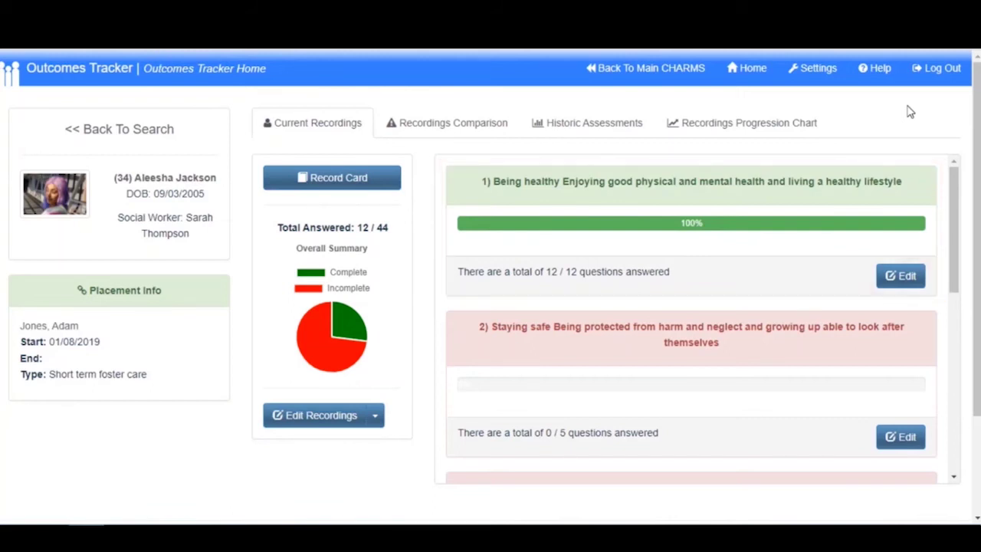
Open the current recordings of the Being healthy group for editing, review the question fields and close without saving.
{"action": "left_click", "coordinate": [902, 277]}
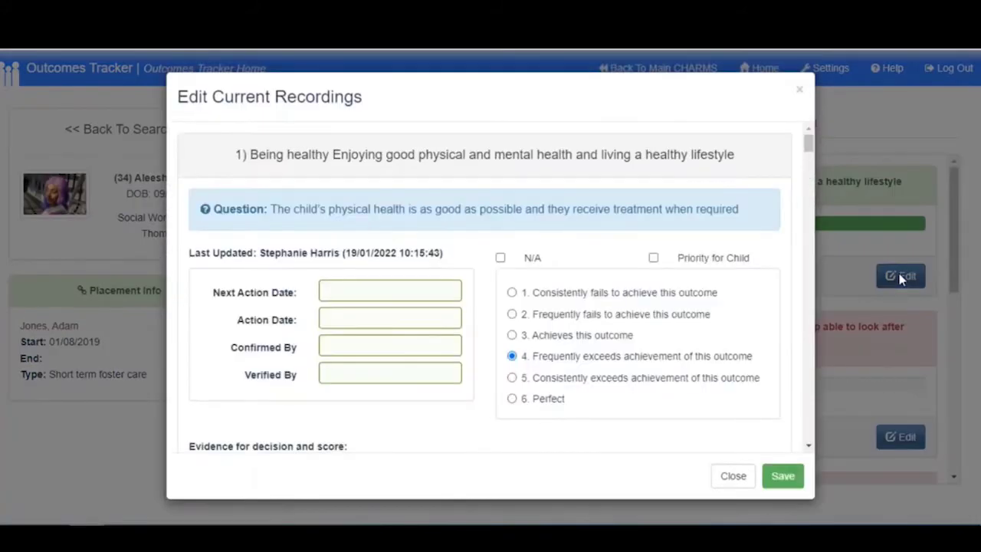
{"action": "scroll", "coordinate": [777, 261], "scroll_direction": "down", "scroll_amount": 7}
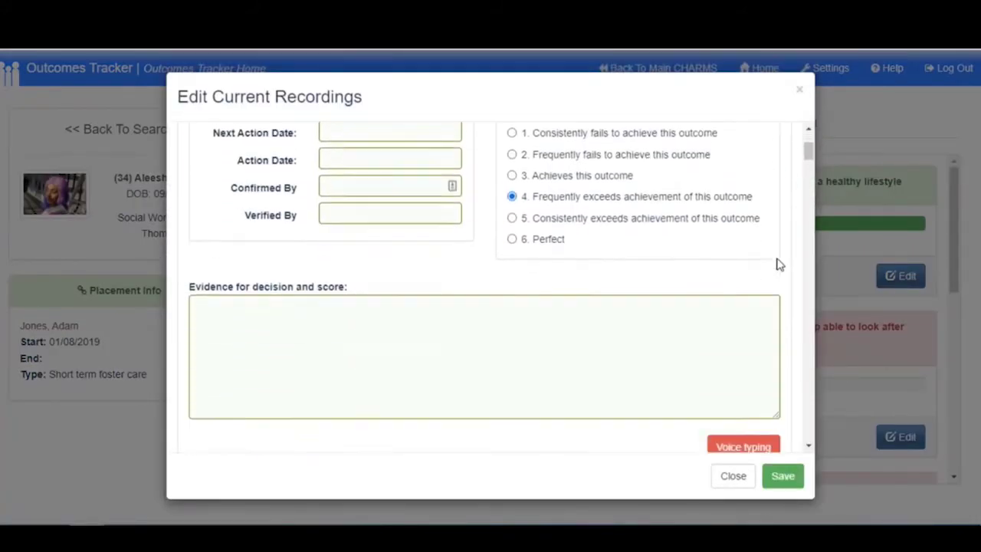
{"action": "scroll", "coordinate": [777, 261], "scroll_direction": "down", "scroll_amount": 2}
{"action": "scroll", "coordinate": [777, 258], "scroll_direction": "up", "scroll_amount": 8}
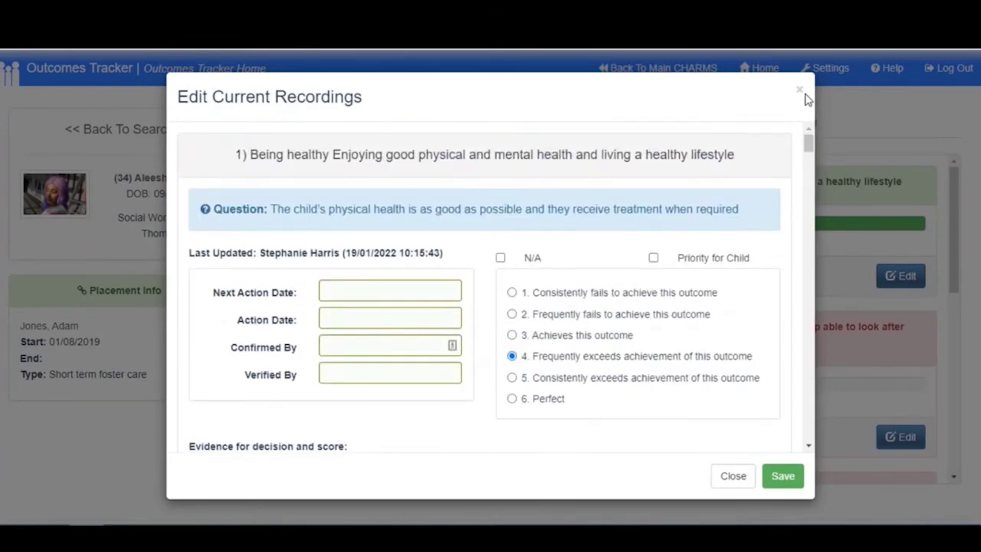
{"action": "left_click", "coordinate": [799, 93]}
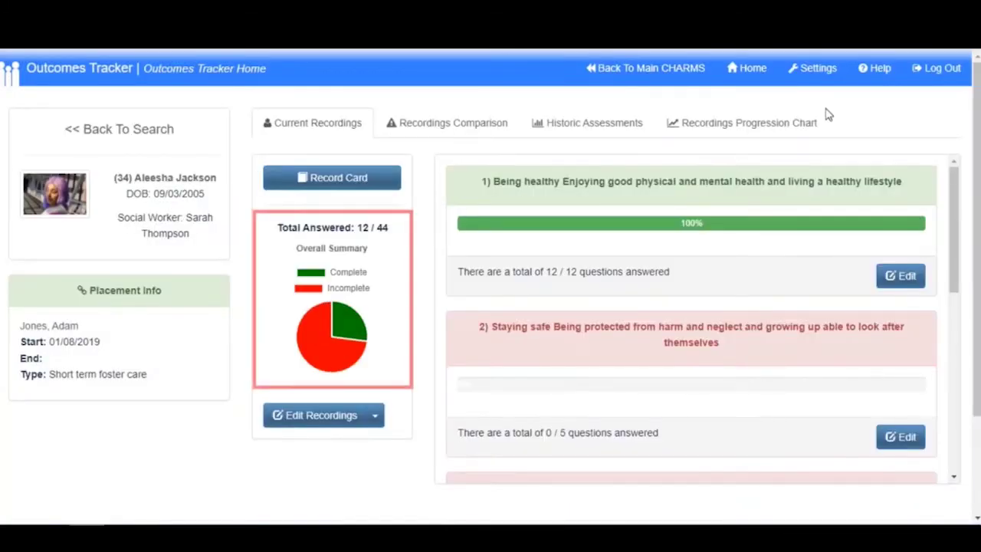
Inspect the complete and incomplete shares of the overall summary and the extra options for editing recordings.
{"action": "mouse_move", "coordinate": [322, 346]}
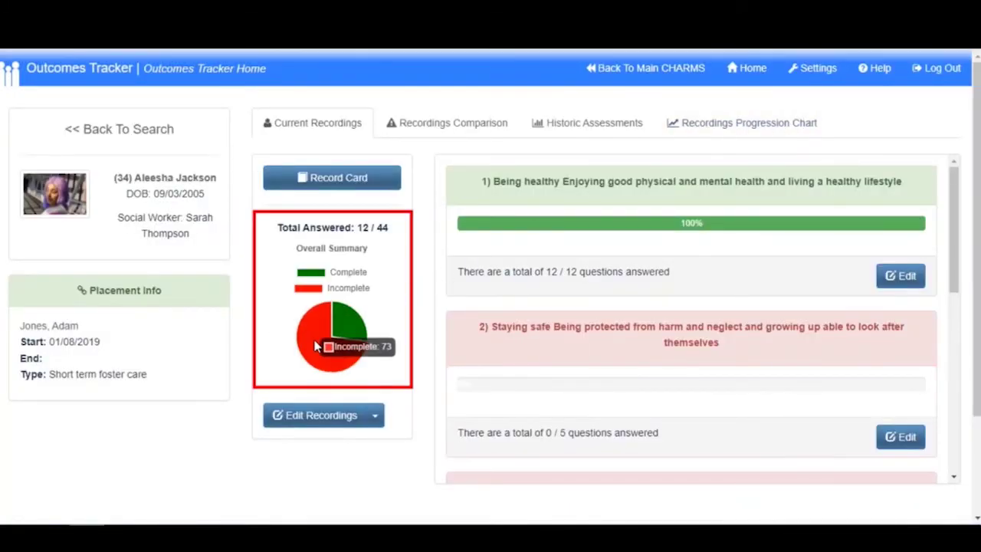
{"action": "mouse_move", "coordinate": [355, 317]}
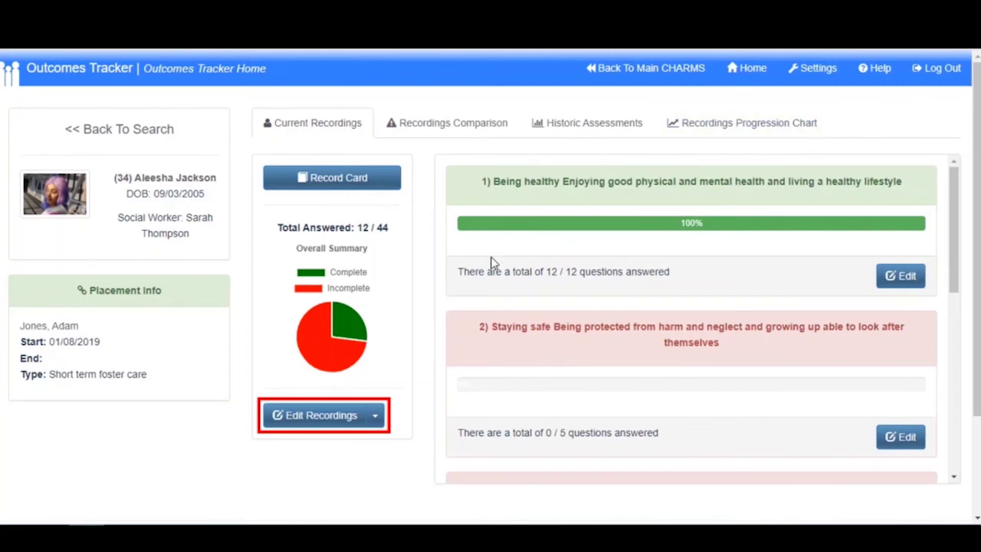
{"action": "left_click", "coordinate": [376, 420]}
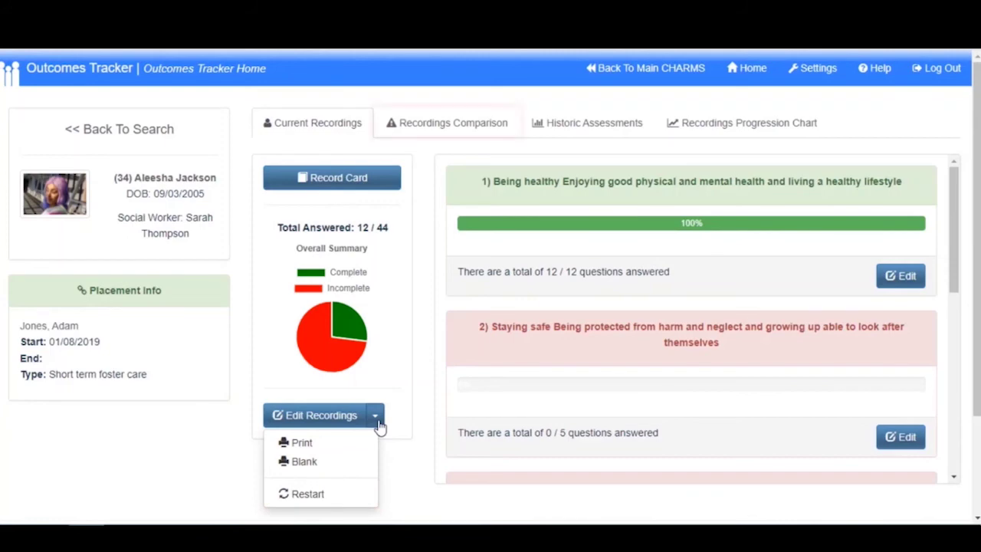
{"action": "left_click", "coordinate": [412, 421]}
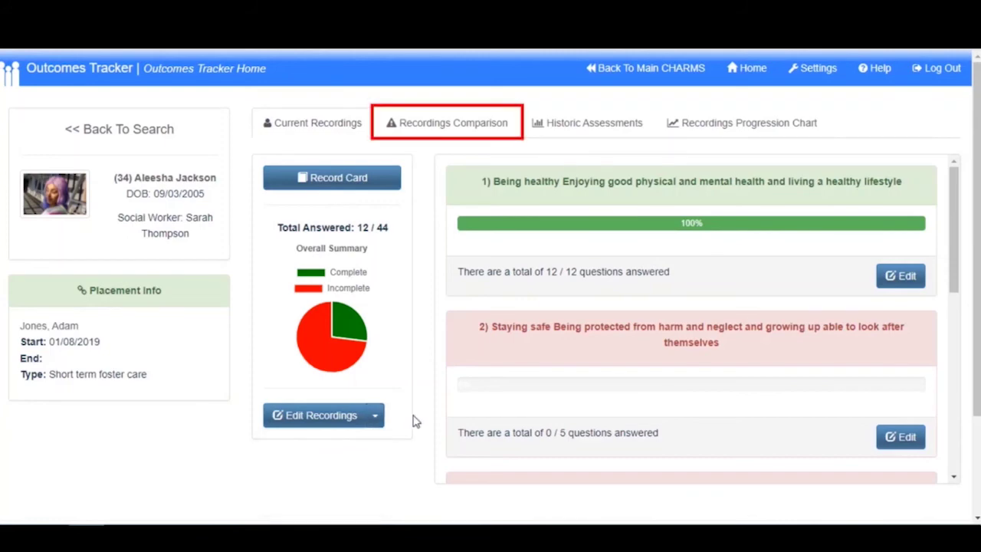
Compare the 08/02/2021 and 12/05/2021 recordings, review the Being healthy group question by question and close the comparison.
{"action": "left_click", "coordinate": [485, 126]}
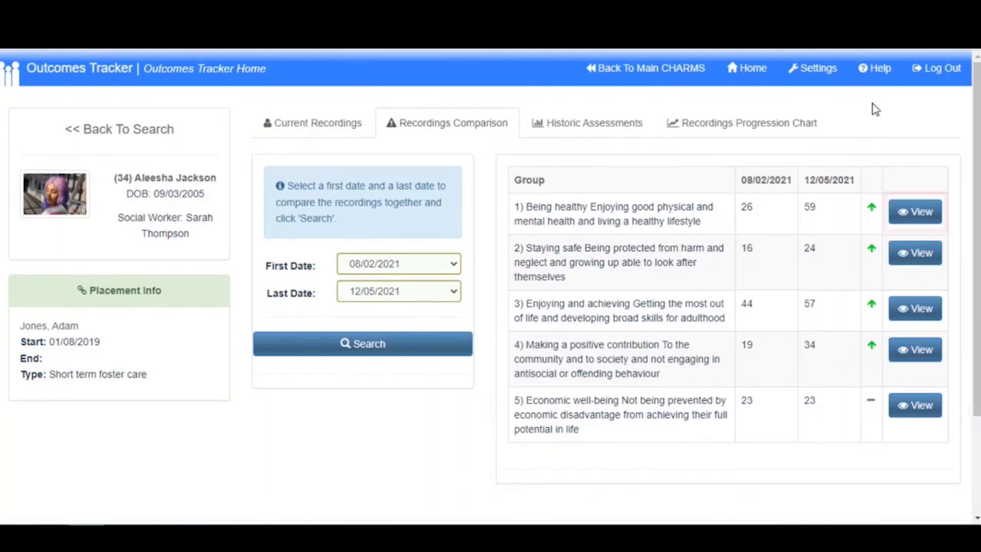
{"action": "left_click", "coordinate": [920, 214]}
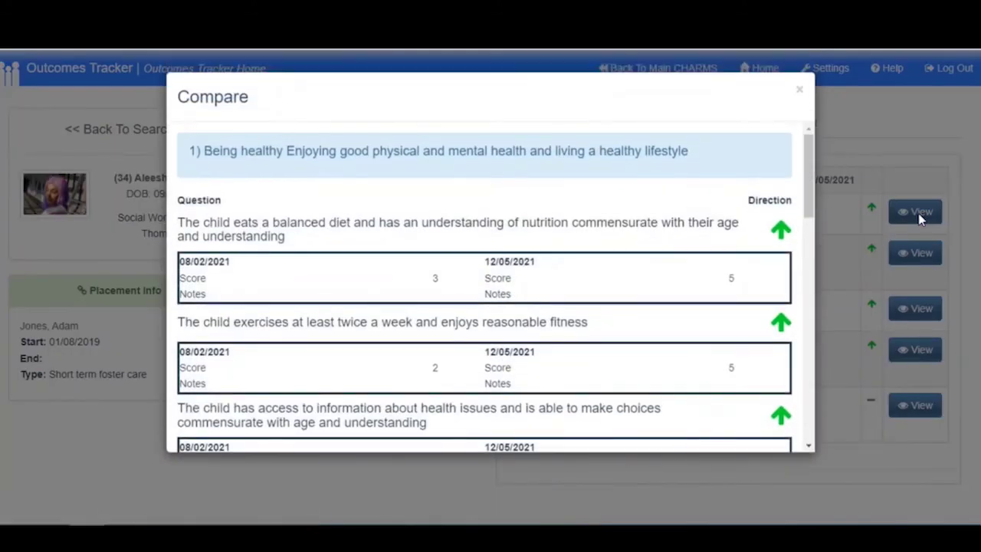
{"action": "scroll", "coordinate": [728, 218], "scroll_direction": "down", "scroll_amount": 4}
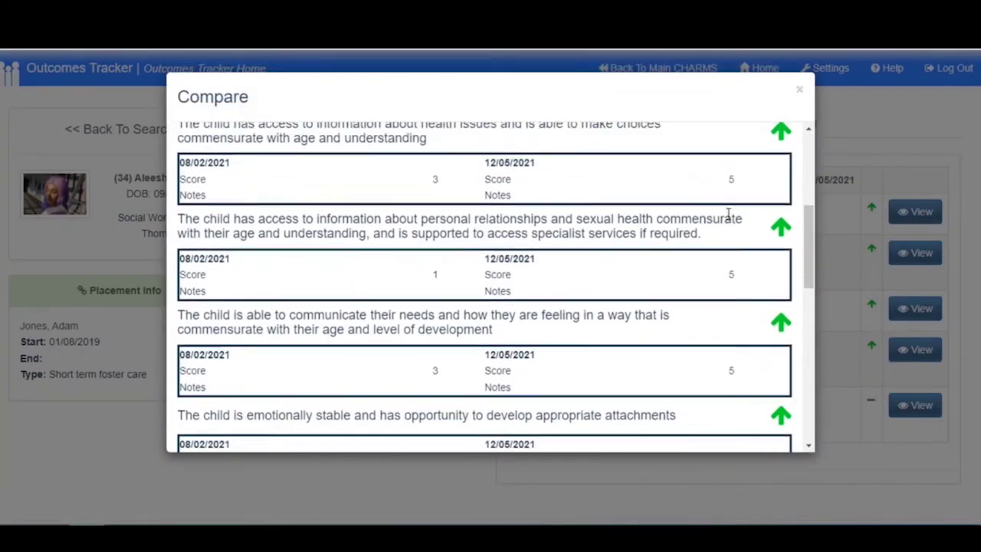
{"action": "scroll", "coordinate": [727, 218], "scroll_direction": "up", "scroll_amount": 5}
{"action": "left_click", "coordinate": [799, 91]}
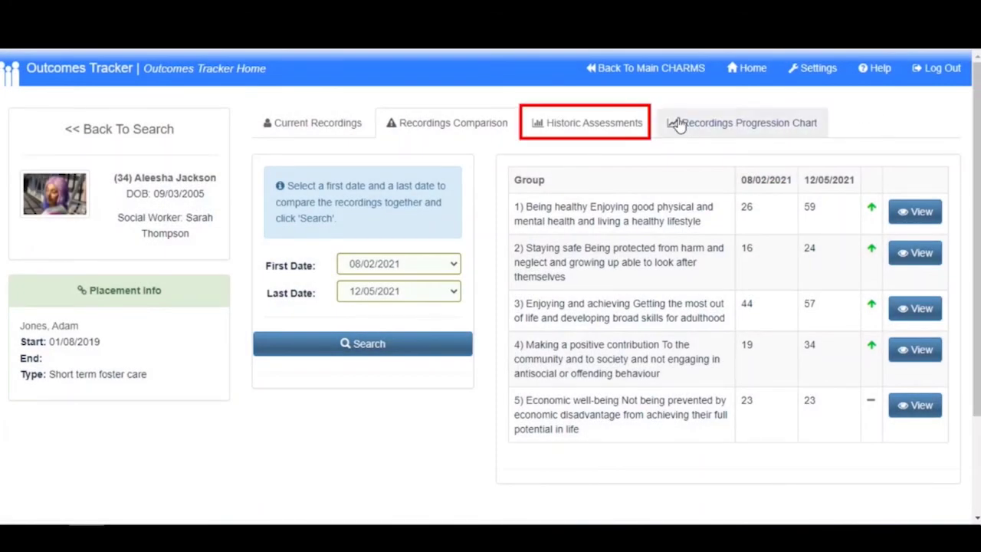
Review the child's historic assessments, checking the start and end date filters without setting them, and view the outcome totals as a chart.
{"action": "left_click", "coordinate": [622, 136]}
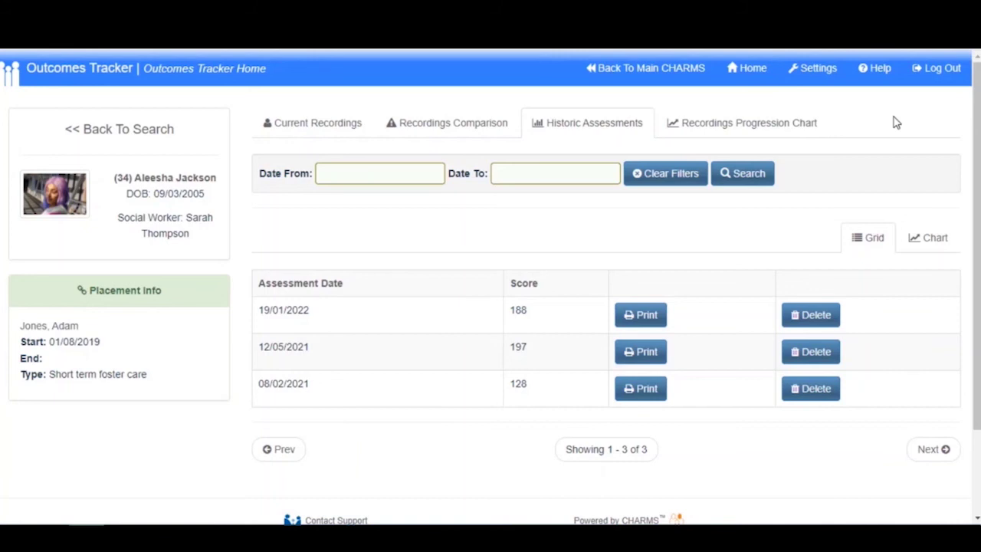
{"action": "left_click", "coordinate": [401, 173]}
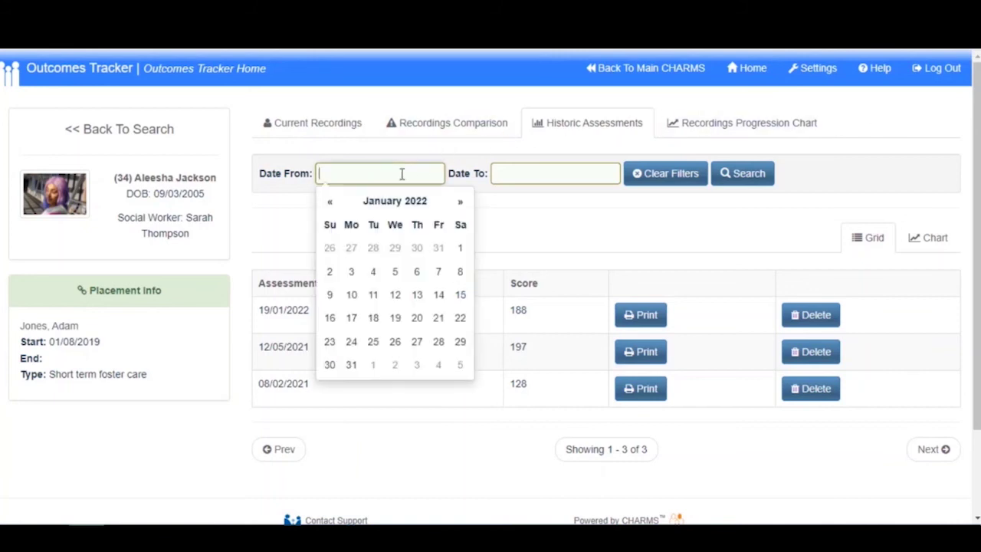
{"action": "left_click", "coordinate": [525, 173]}
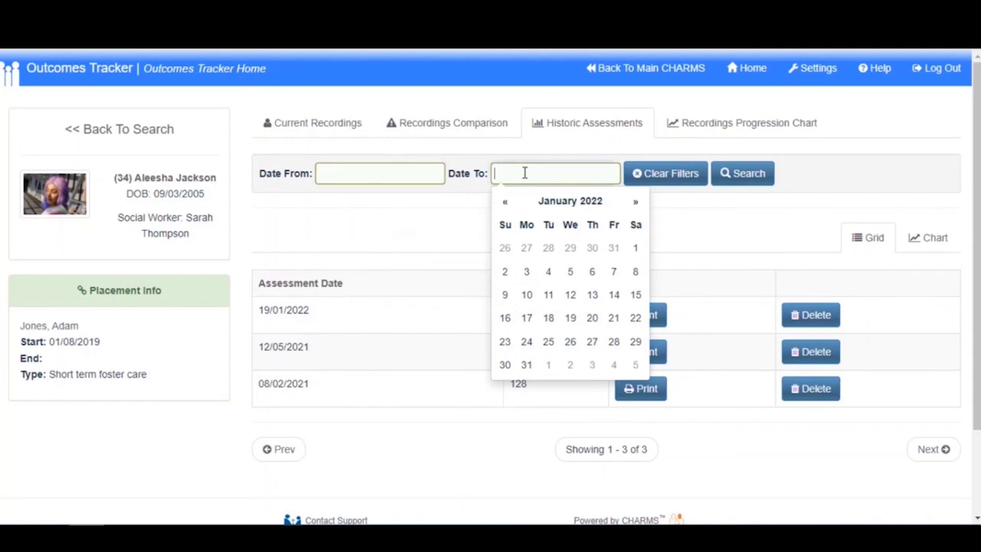
{"action": "left_click", "coordinate": [893, 142]}
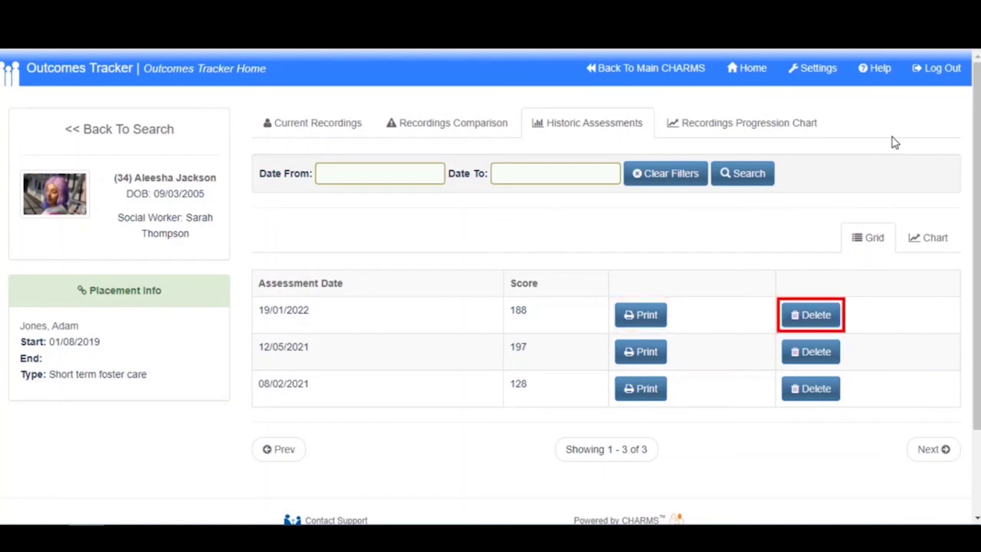
{"action": "left_click", "coordinate": [933, 240]}
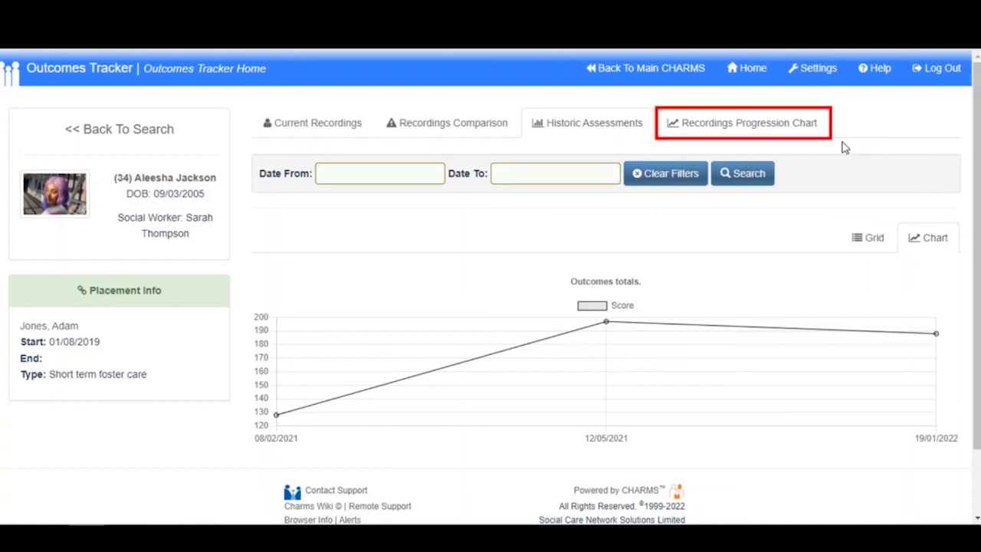
Open the child's recordings progression chart and examine how each outcome group's scores develop across the assessment dates.
{"action": "left_click", "coordinate": [802, 131]}
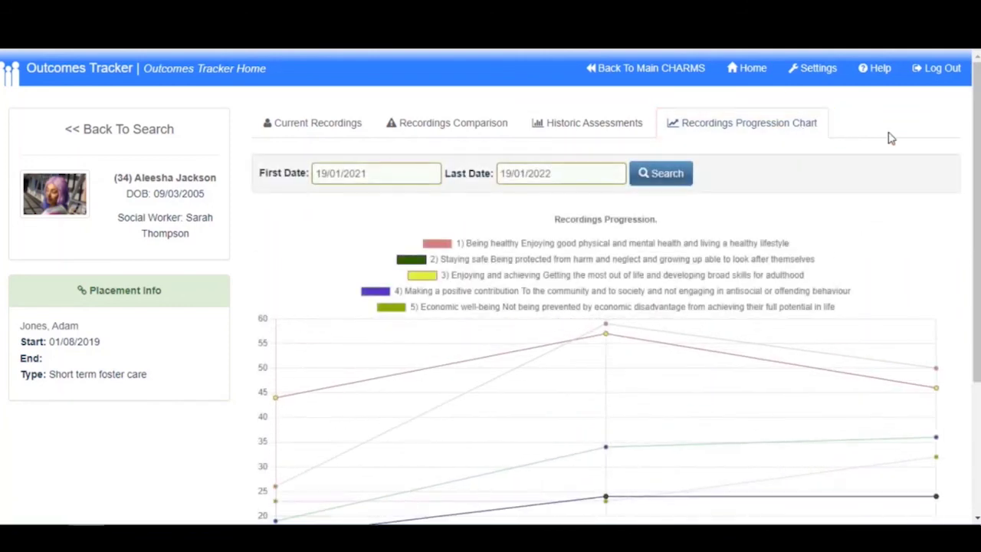
{"action": "left_click_drag", "start_coordinate": [974, 127], "coordinate": [977, 163]}
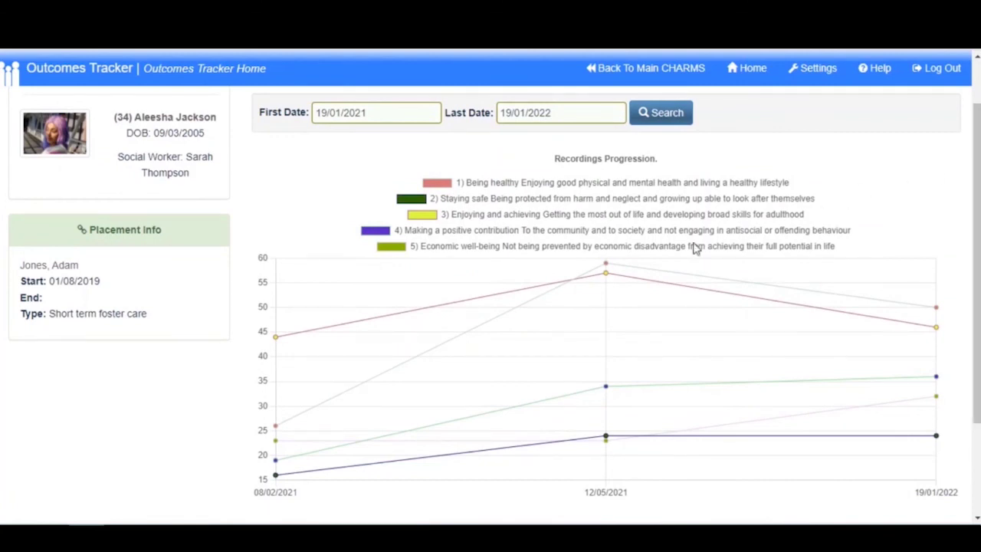
{"action": "mouse_move", "coordinate": [607, 278]}
{"action": "scroll", "coordinate": [877, 216], "scroll_direction": "up", "scroll_amount": 1}
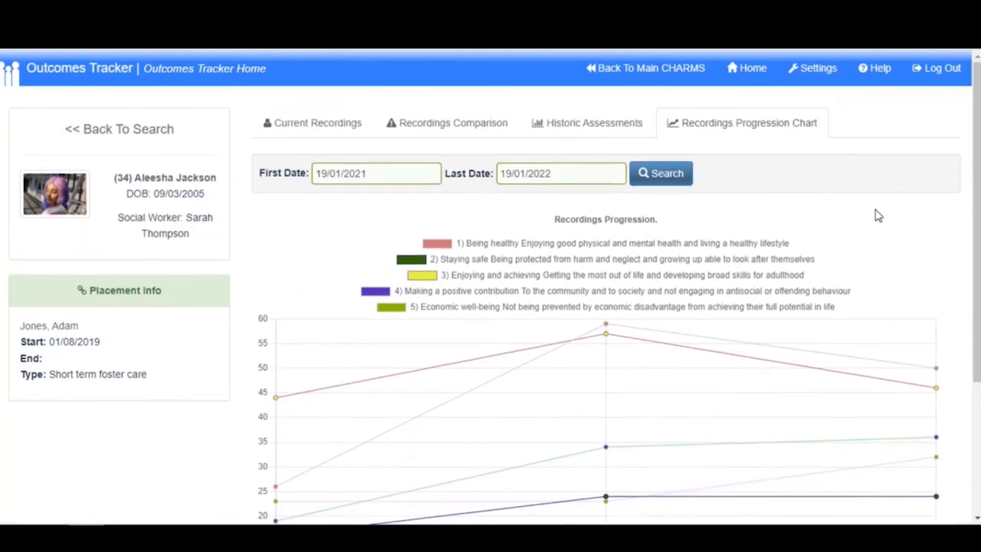